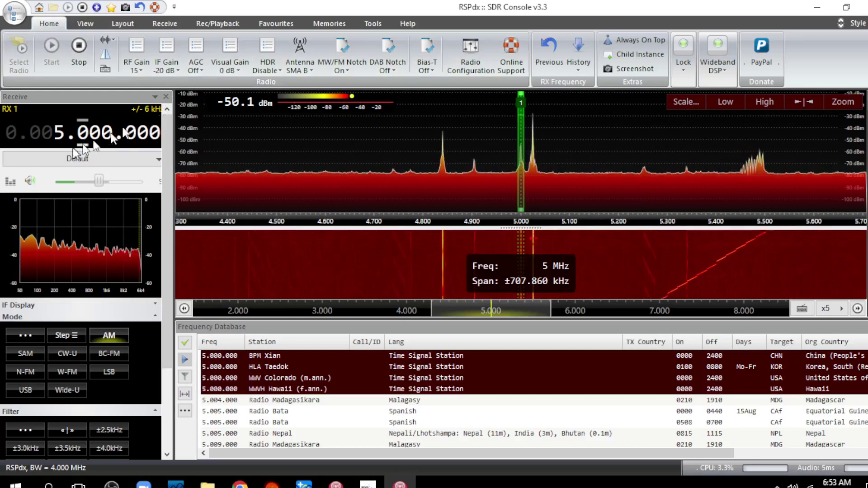
- Mute the receiver audio while it stays on 5.000.000 MHz AM
{"action": "left_click", "coordinate": [29, 181]}
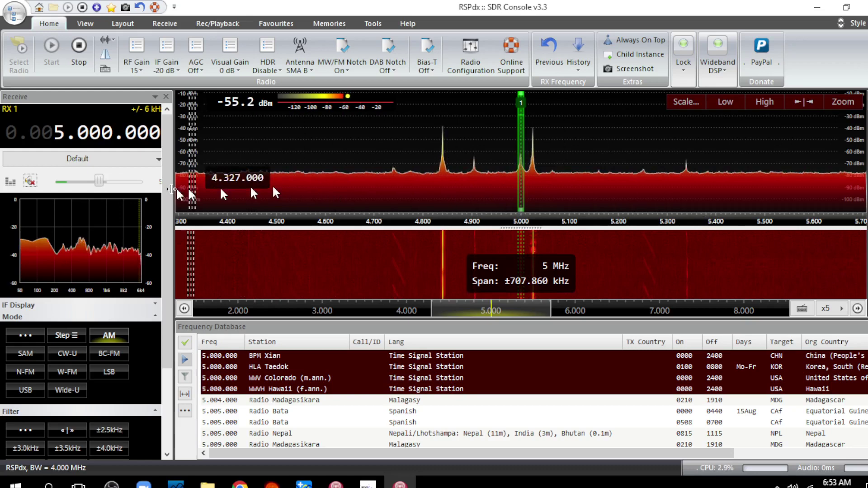
- Push RF gain to 27 Max to show overload, return it to 15, and unmute the audio
{"action": "left_click", "coordinate": [127, 68]}
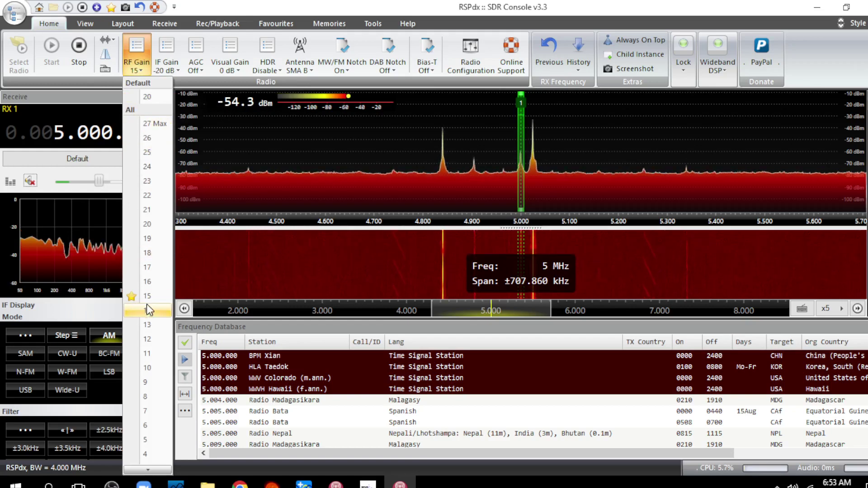
{"action": "left_click", "coordinate": [153, 127]}
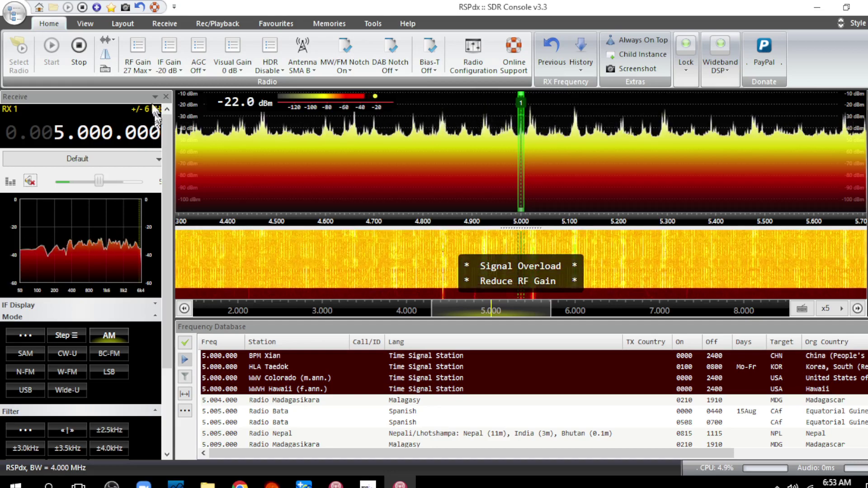
{"action": "left_click", "coordinate": [144, 76]}
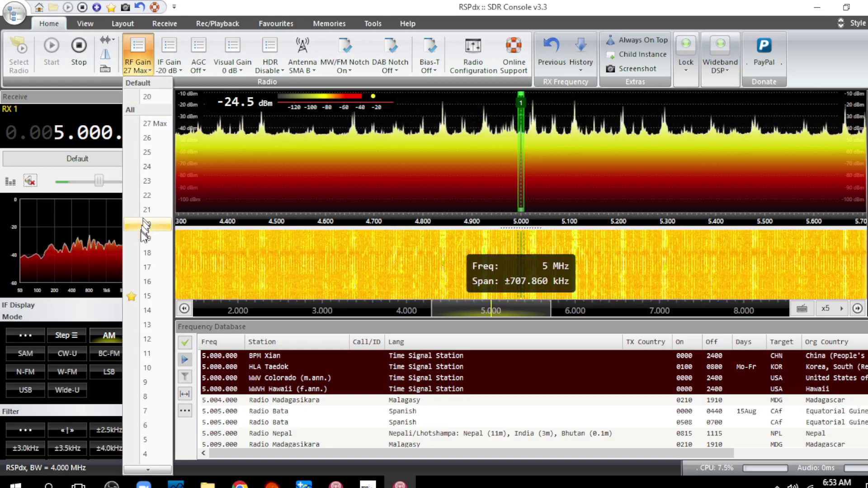
{"action": "left_click", "coordinate": [147, 296]}
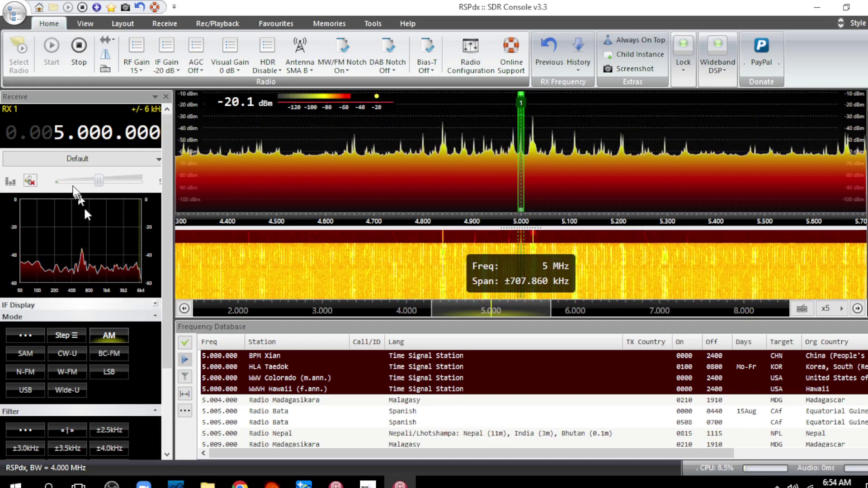
{"action": "left_click", "coordinate": [30, 181]}
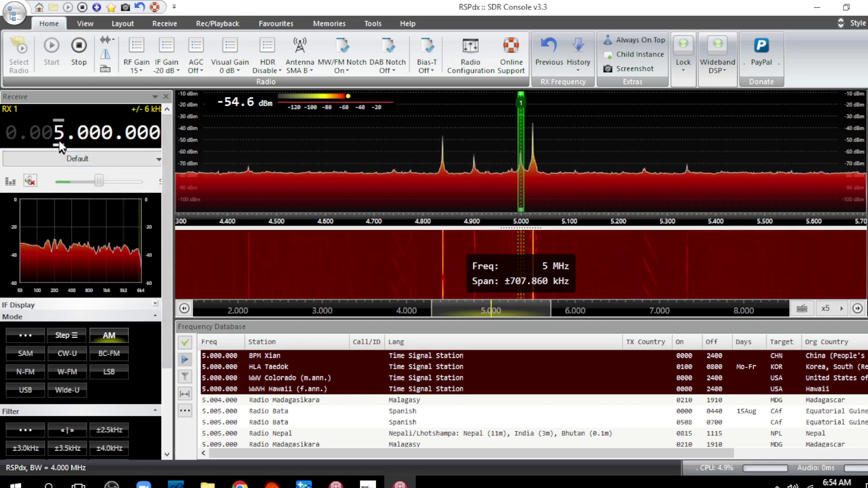
- Raise the frequency from 5 to 10 MHz, listen briefly, then mute the audio again
{"action": "scroll", "coordinate": [59, 135], "scroll_direction": "up", "scroll_amount": 4}
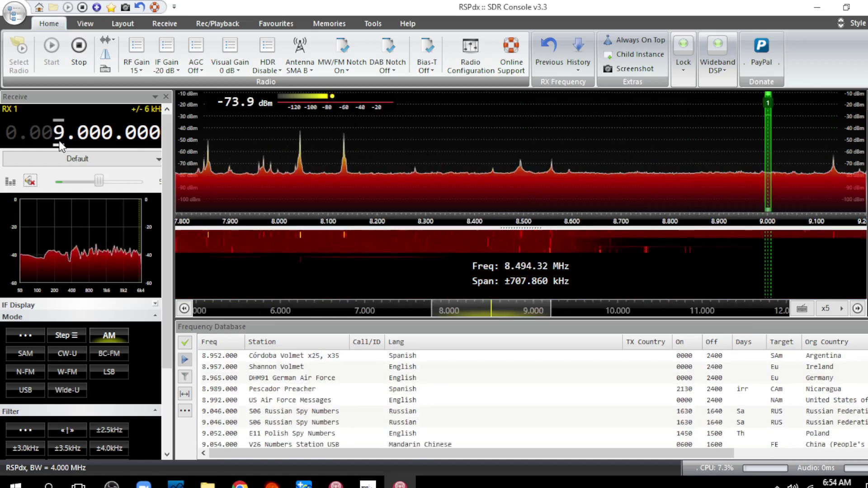
{"action": "scroll", "coordinate": [59, 138], "scroll_direction": "up", "scroll_amount": 1}
{"action": "left_click", "coordinate": [30, 182]}
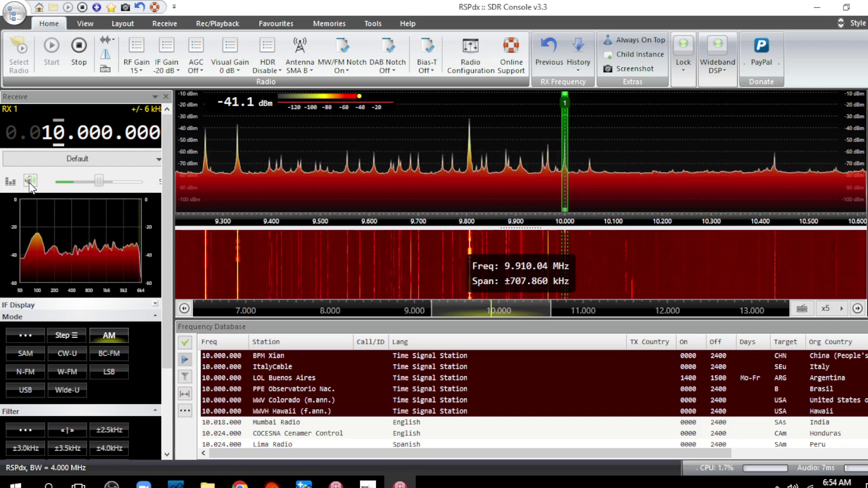
{"action": "left_click", "coordinate": [30, 181]}
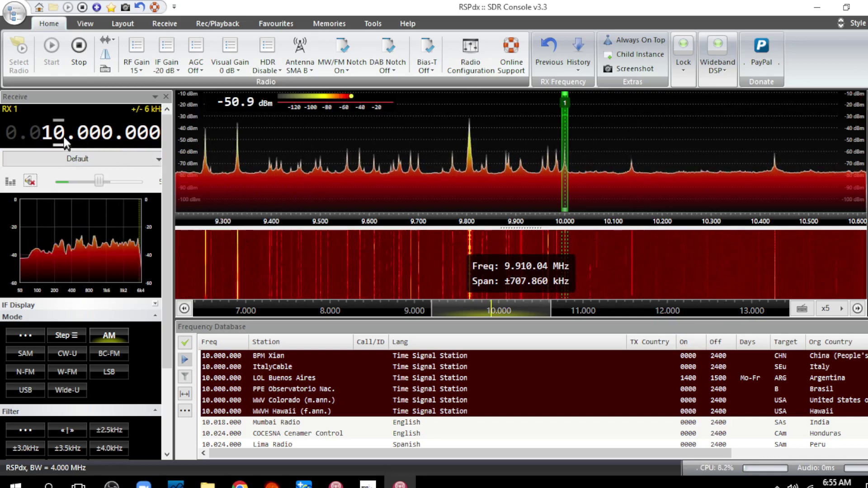
- Drop the frequency to 6 MHz and centre the spectrum on it
{"action": "scroll", "coordinate": [63, 134], "scroll_direction": "down", "scroll_amount": 2}
{"action": "scroll", "coordinate": [64, 134], "scroll_direction": "down", "scroll_amount": 2}
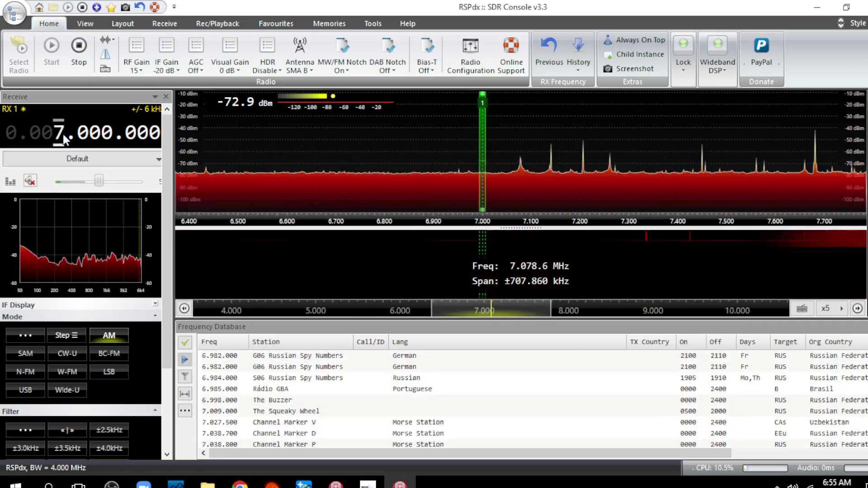
{"action": "mouse_move", "coordinate": [246, 186]}
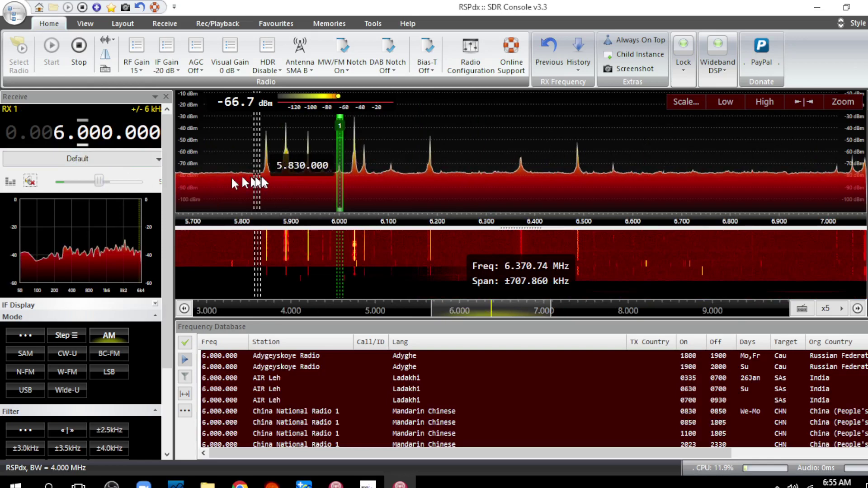
{"action": "left_click", "coordinate": [808, 103]}
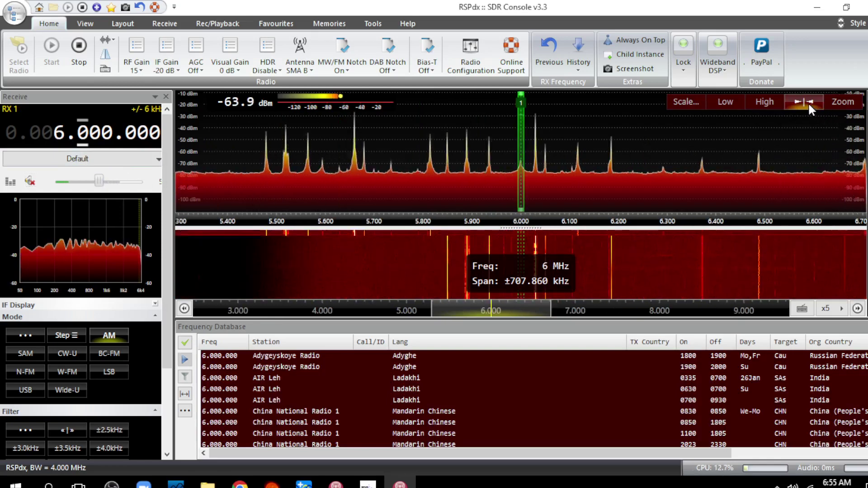
- Tune to the signal near 6.028 MHz, settle on 6.025 MHz, and unmute the audio
{"action": "left_click", "coordinate": [534, 144]}
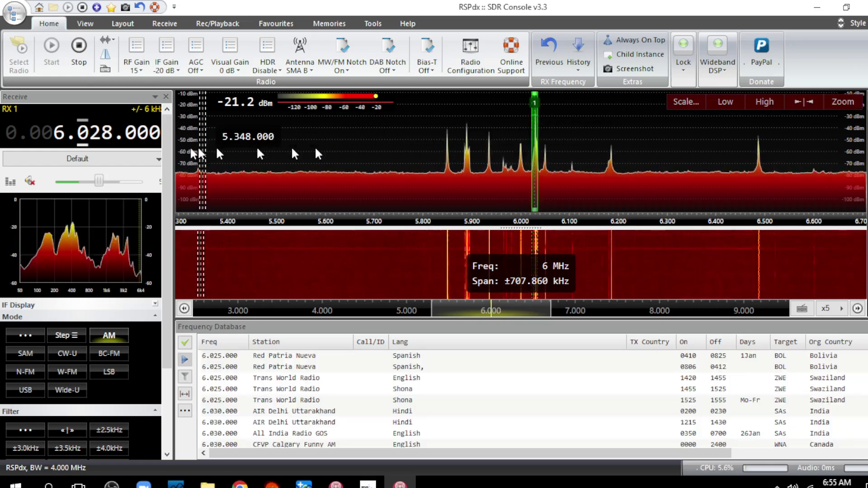
{"action": "scroll", "coordinate": [110, 132], "scroll_direction": "down", "scroll_amount": 1}
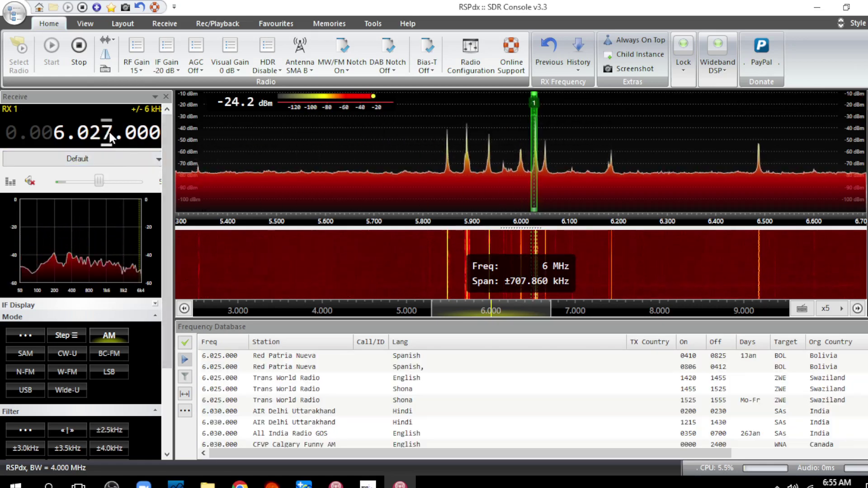
{"action": "scroll", "coordinate": [110, 132], "scroll_direction": "down", "scroll_amount": 2}
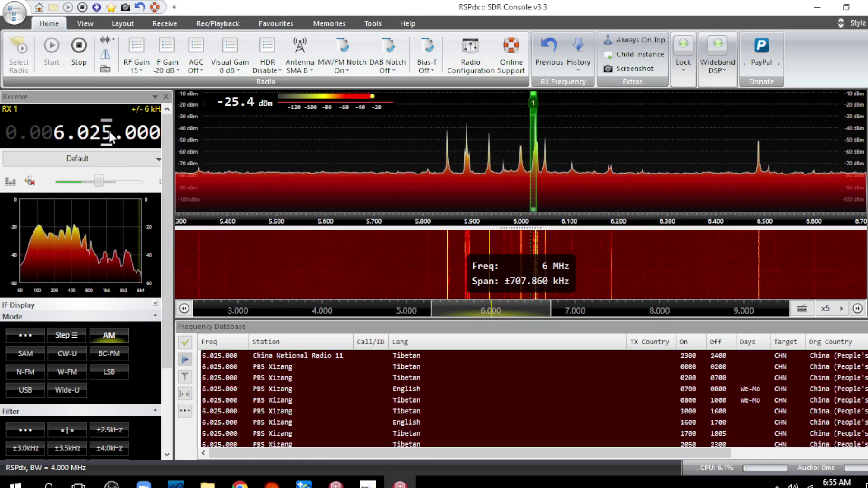
{"action": "left_click", "coordinate": [34, 179]}
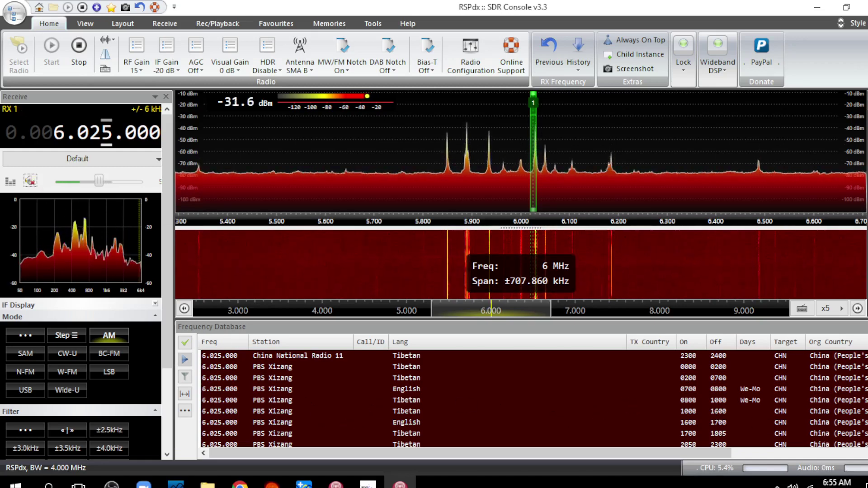
- Scroll through the Frequency Database stations listed for 6.025 MHz
{"action": "scroll", "coordinate": [452, 398], "scroll_direction": "down", "scroll_amount": 3}
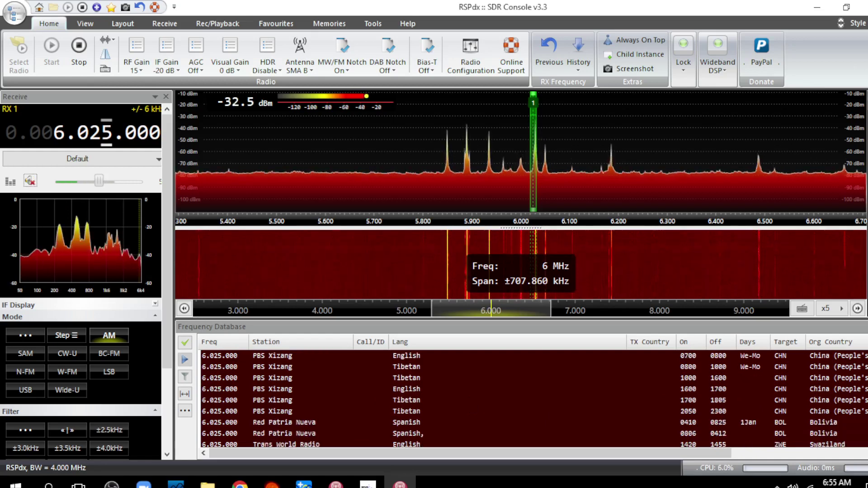
{"action": "scroll", "coordinate": [452, 398], "scroll_direction": "down", "scroll_amount": 1}
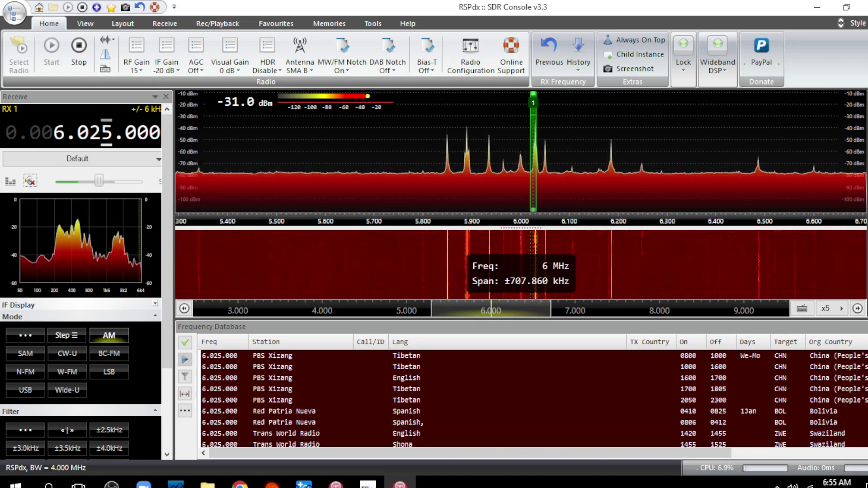
{"action": "scroll", "coordinate": [534, 398], "scroll_direction": "down", "scroll_amount": 1}
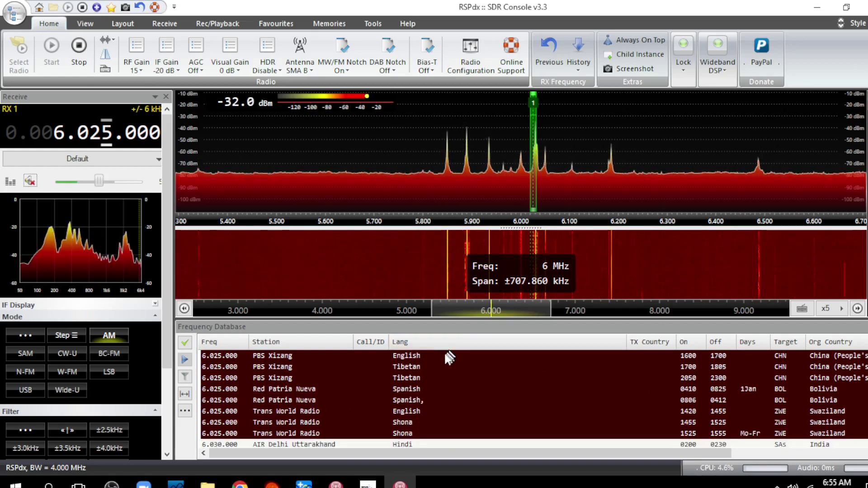
{"action": "scroll", "coordinate": [410, 393], "scroll_direction": "up", "scroll_amount": 2}
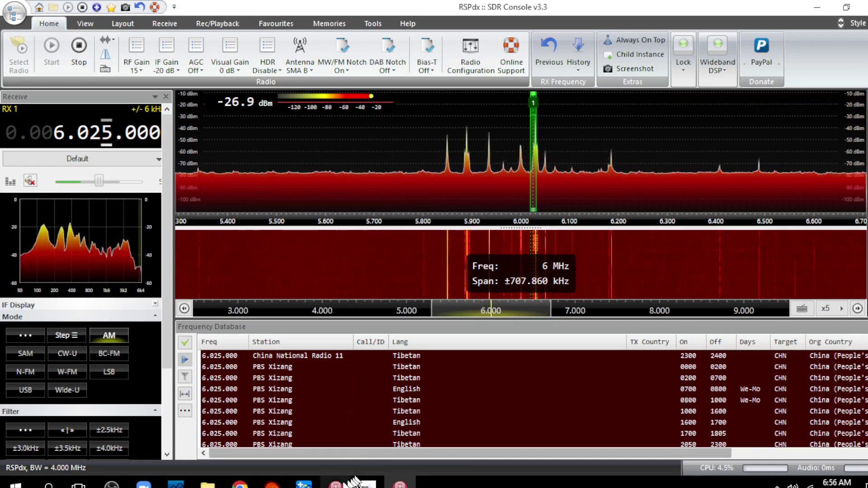
- Check the WM7D solar report (SFI 157, K-index 2.00) in Chrome, then return to SDR Console
{"action": "left_click", "coordinate": [239, 485]}
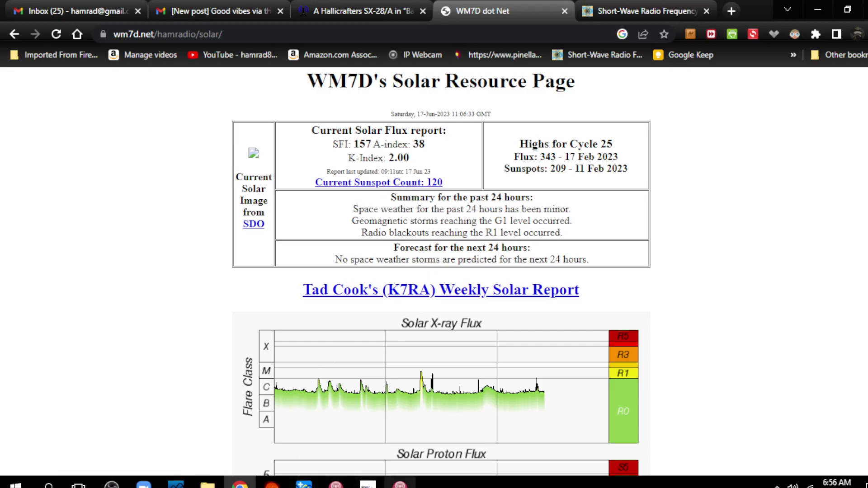
{"action": "left_click", "coordinate": [367, 483]}
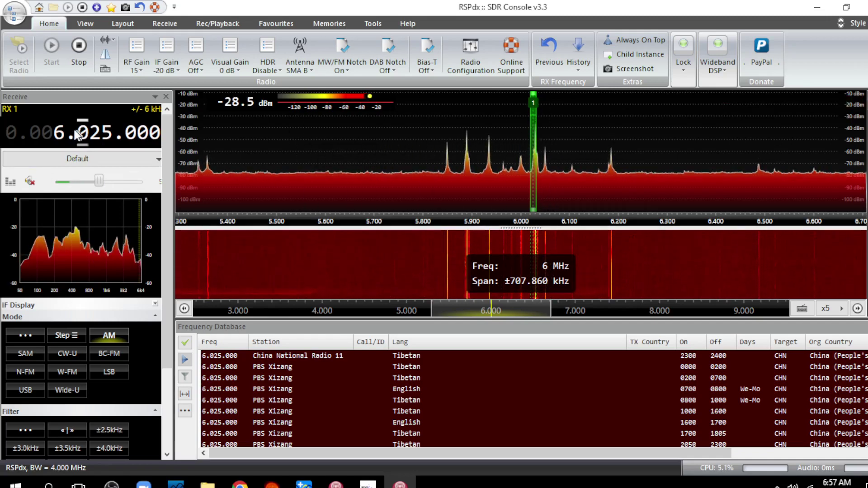
- Bring the frequency back down to 5.000.000 MHz and unmute the audio
{"action": "scroll", "coordinate": [59, 132], "scroll_direction": "down", "scroll_amount": 1}
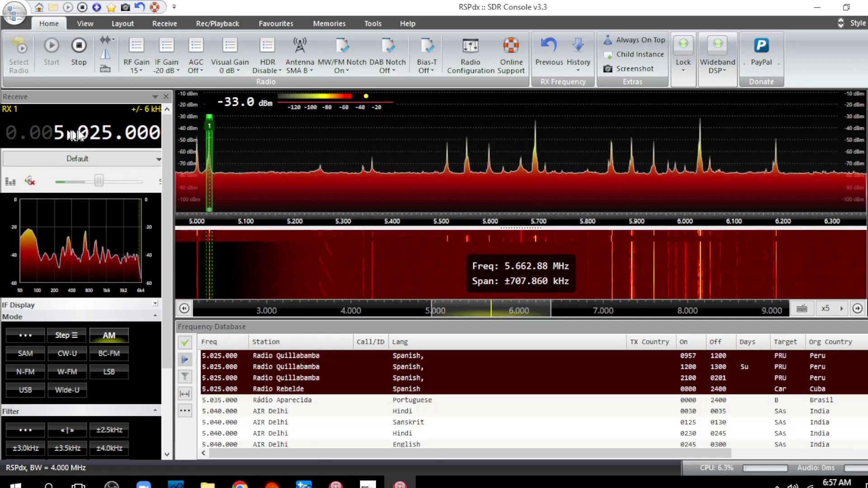
{"action": "scroll", "coordinate": [96, 134], "scroll_direction": "down", "scroll_amount": 3}
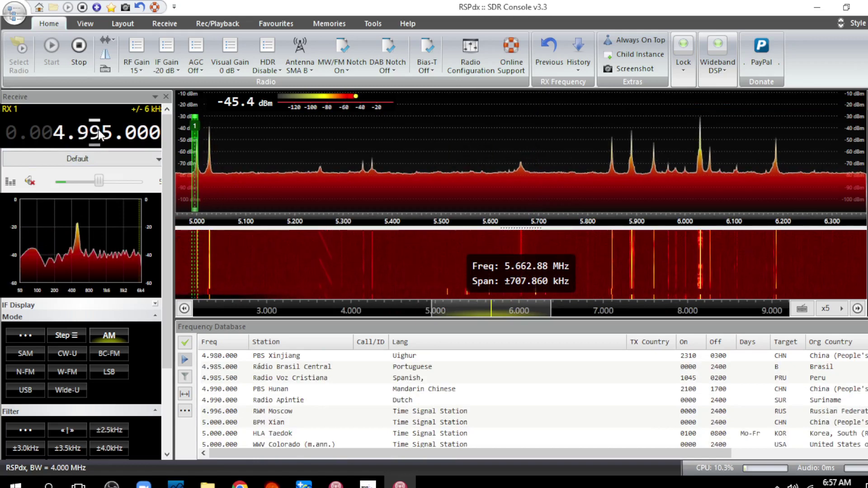
{"action": "scroll", "coordinate": [97, 135], "scroll_direction": "up", "scroll_amount": 1}
{"action": "scroll", "coordinate": [107, 129], "scroll_direction": "down", "scroll_amount": 3}
{"action": "scroll", "coordinate": [108, 129], "scroll_direction": "down", "scroll_amount": 2}
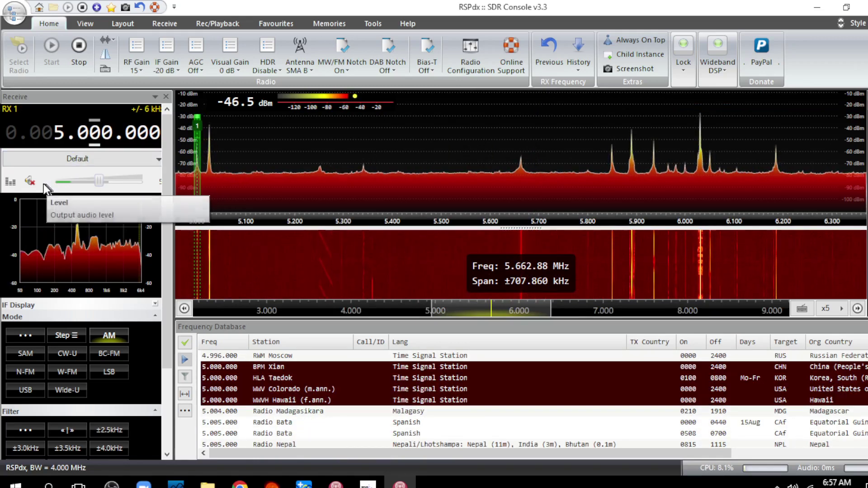
{"action": "left_click", "coordinate": [30, 181]}
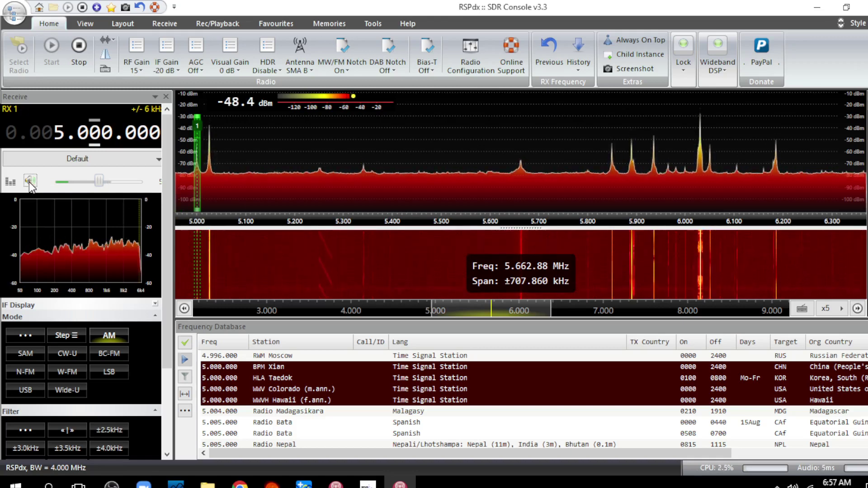
- Centre the spectrum on 5.000 MHz, then mute the receiver audio
{"action": "mouse_move", "coordinate": [647, 197]}
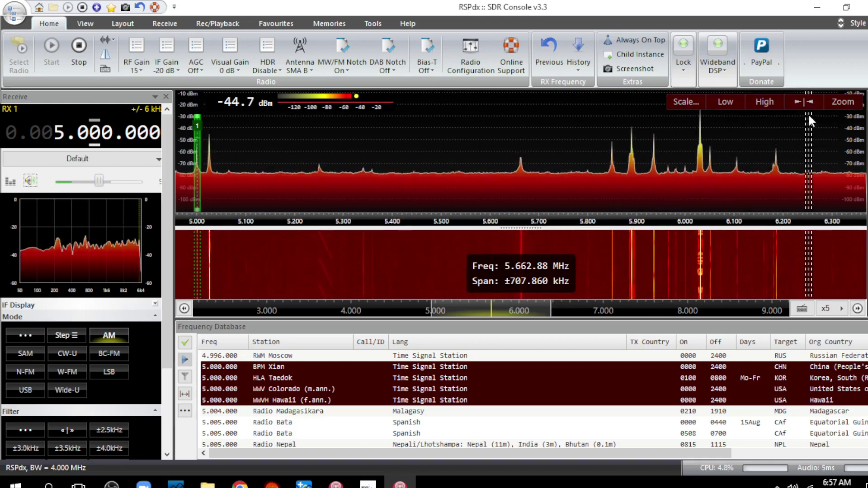
{"action": "left_click", "coordinate": [828, 103]}
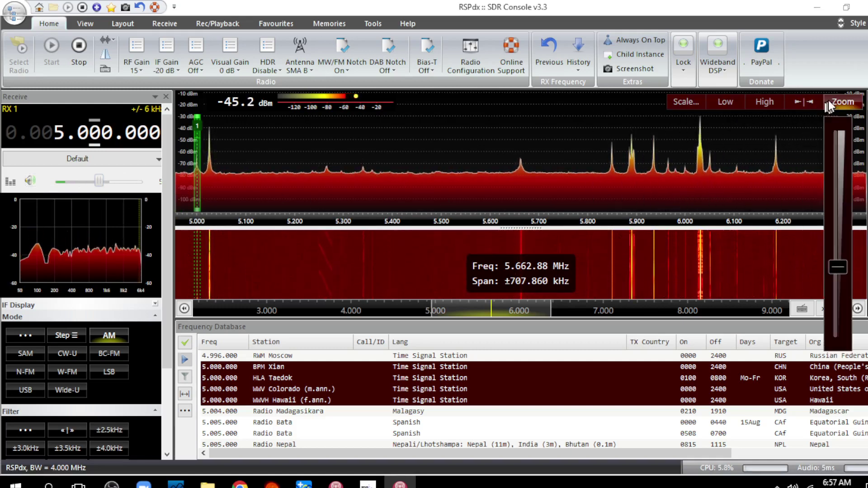
{"action": "left_click", "coordinate": [800, 102]}
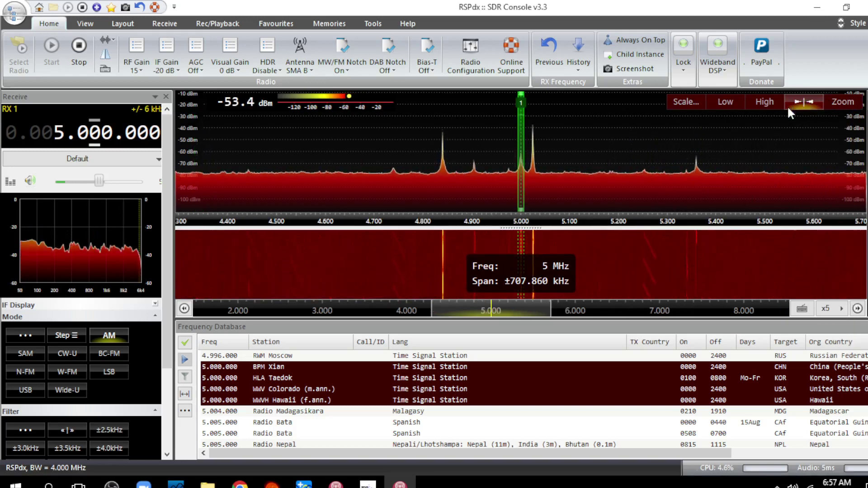
{"action": "left_click", "coordinate": [29, 182]}
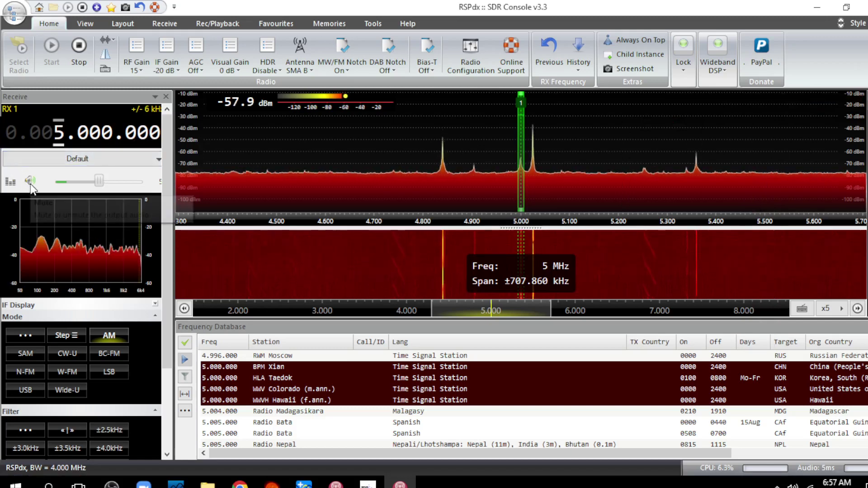